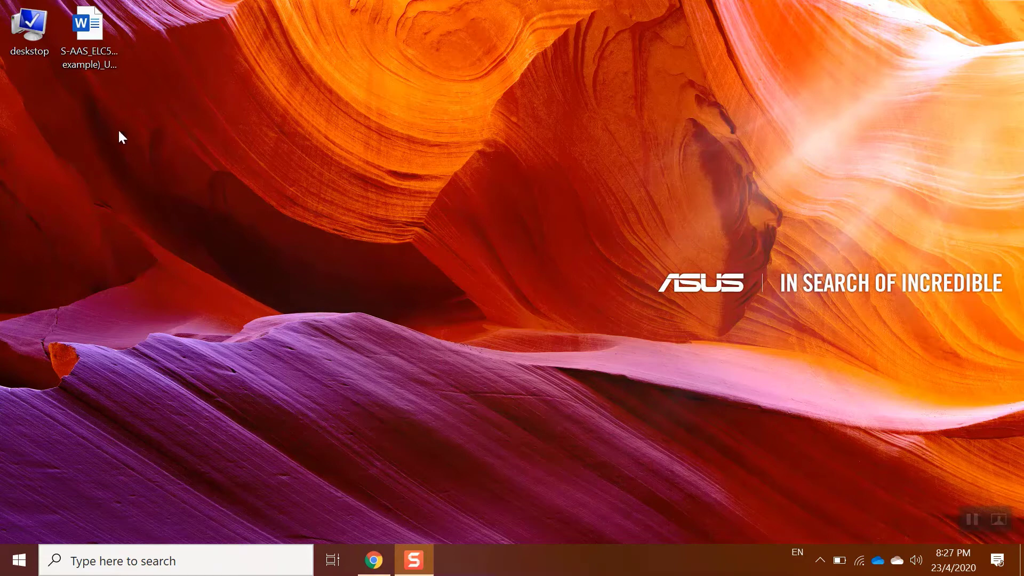
- Open the answer sheet 'S-AAS_ELC550_PHM2402A1A2(for example)_Unit 1_student no.docx' from the desktop in Word
{"action": "double_click", "coordinate": [93, 58]}
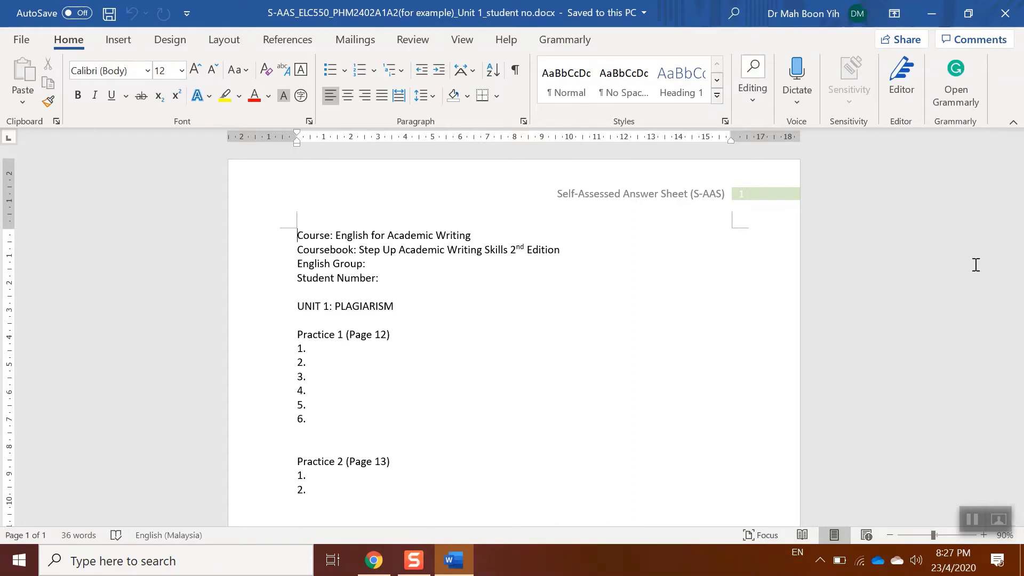
- Enter answers a, b, c, d, e, f for Practice 1 items 1–6, and a, b for Practice 2
{"action": "left_click", "coordinate": [331, 348]}
{"action": "type", "text": "a"}
{"action": "left_click", "coordinate": [327, 363]}
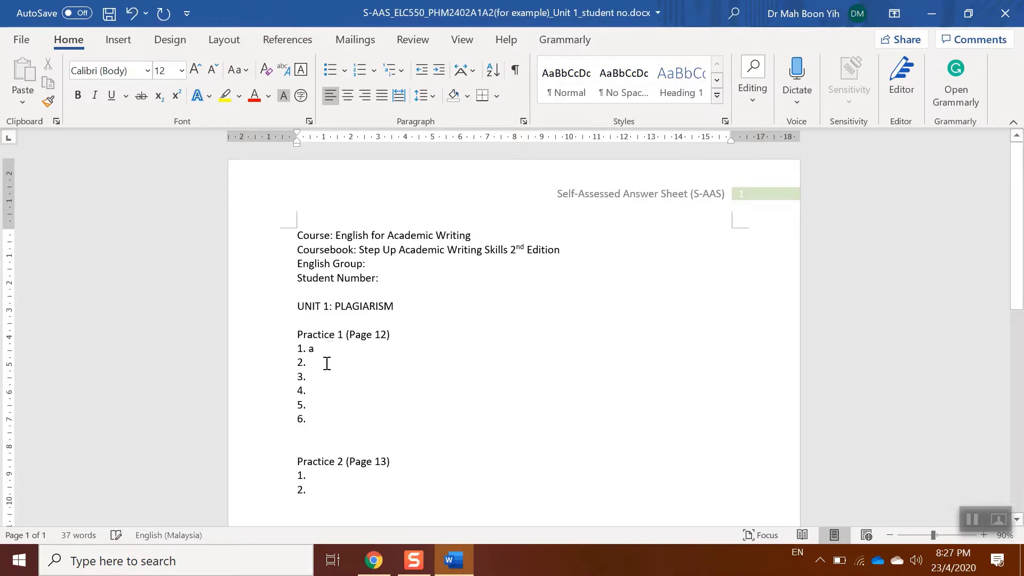
{"action": "type", "text": "b"}
{"action": "left_click", "coordinate": [328, 377]}
{"action": "type", "text": "c"}
{"action": "left_click", "coordinate": [322, 391]}
{"action": "type", "text": "d 5. "}
{"action": "type", "text": "e"}
{"action": "left_click", "coordinate": [323, 419]}
{"action": "type", "text": "f"}
{"action": "left_click", "coordinate": [324, 474]}
{"action": "type", "text": "a 2. "}
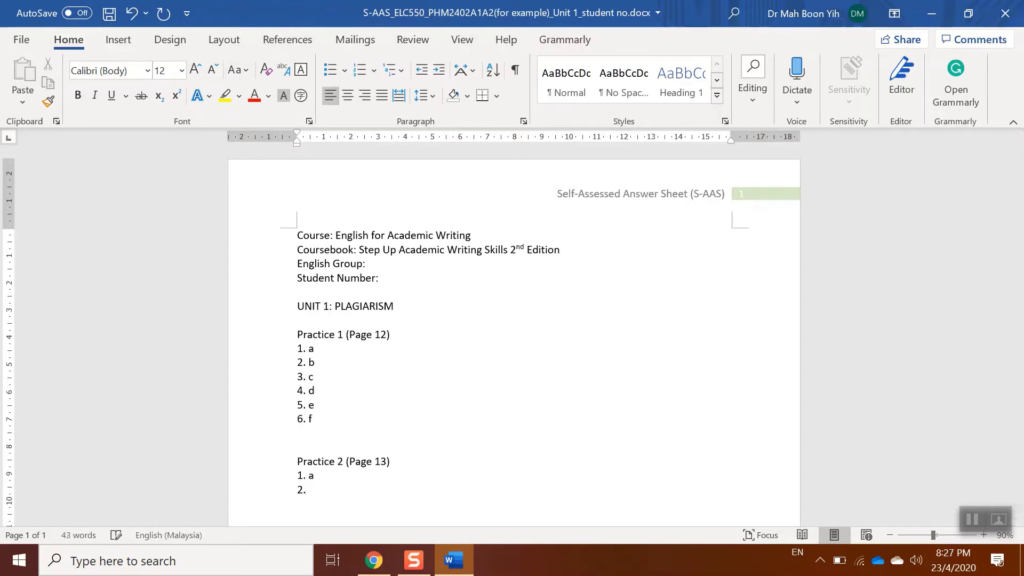
{"action": "type", "text": "b"}
- Turn on Track Changes from the Review tab
{"action": "left_click", "coordinate": [418, 43]}
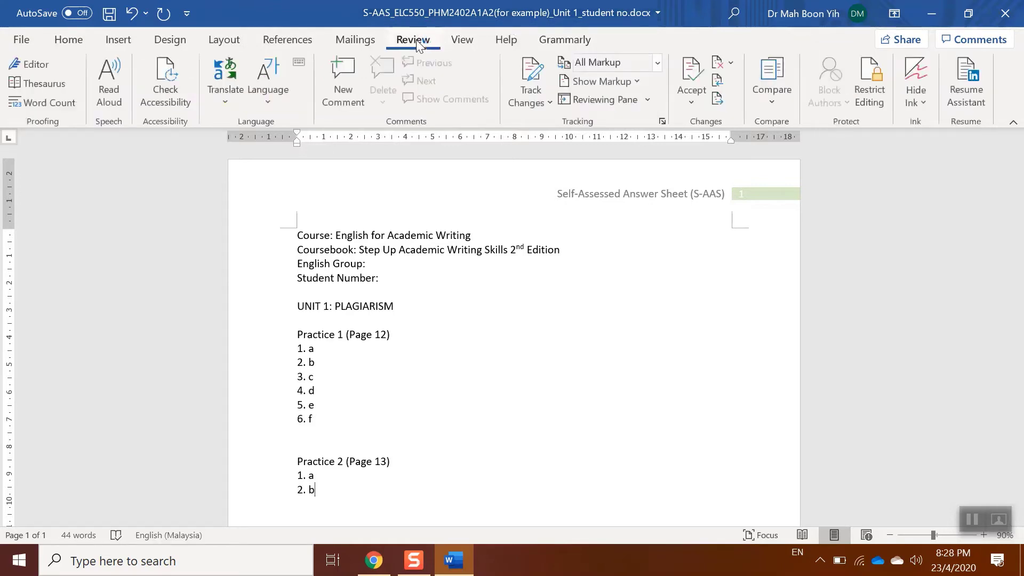
{"action": "left_click", "coordinate": [530, 94]}
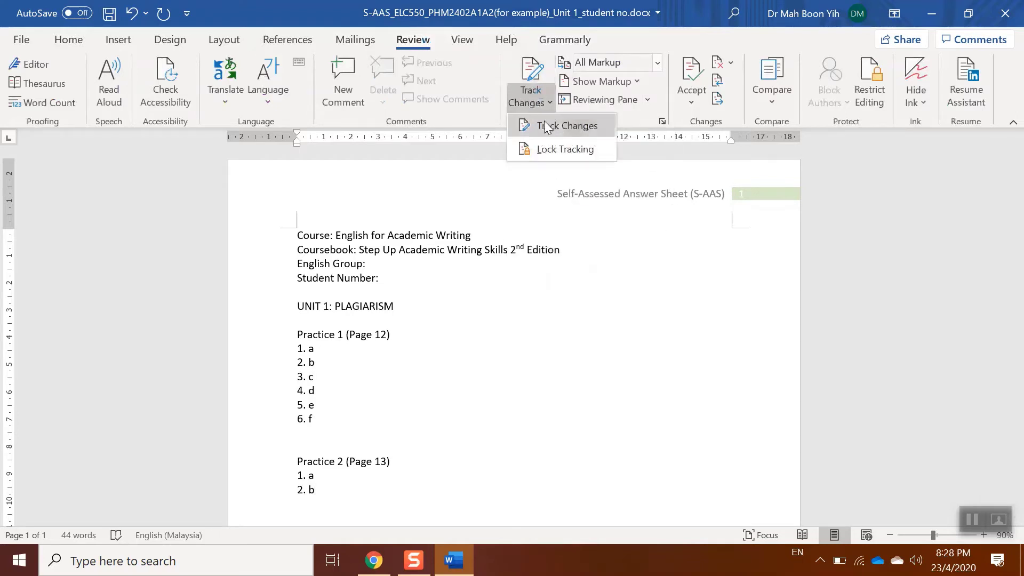
{"action": "left_click", "coordinate": [547, 127]}
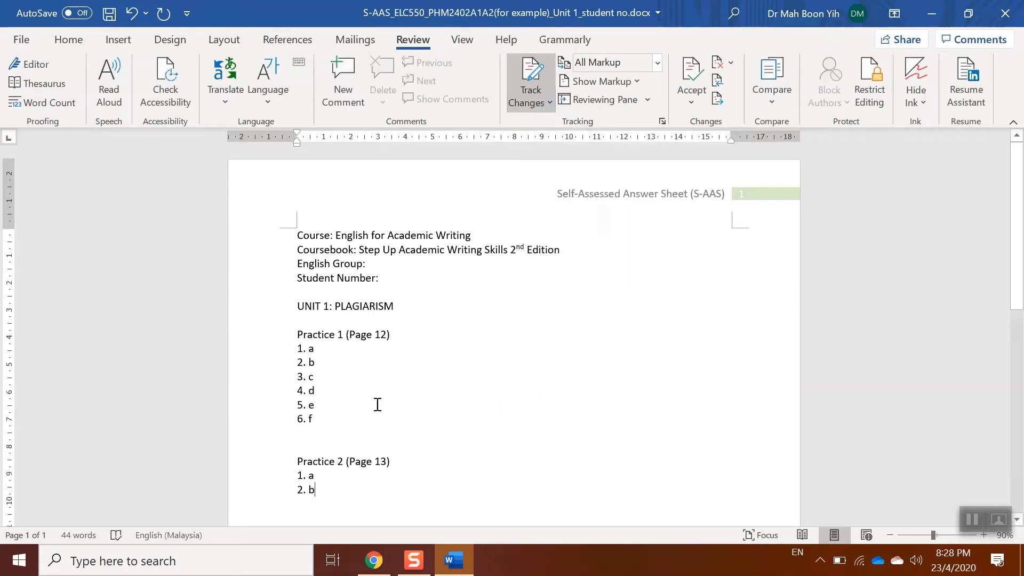
- Correct the first answers of Practice 1 and Practice 2 from a to b as tracked edits
{"action": "left_click", "coordinate": [328, 352]}
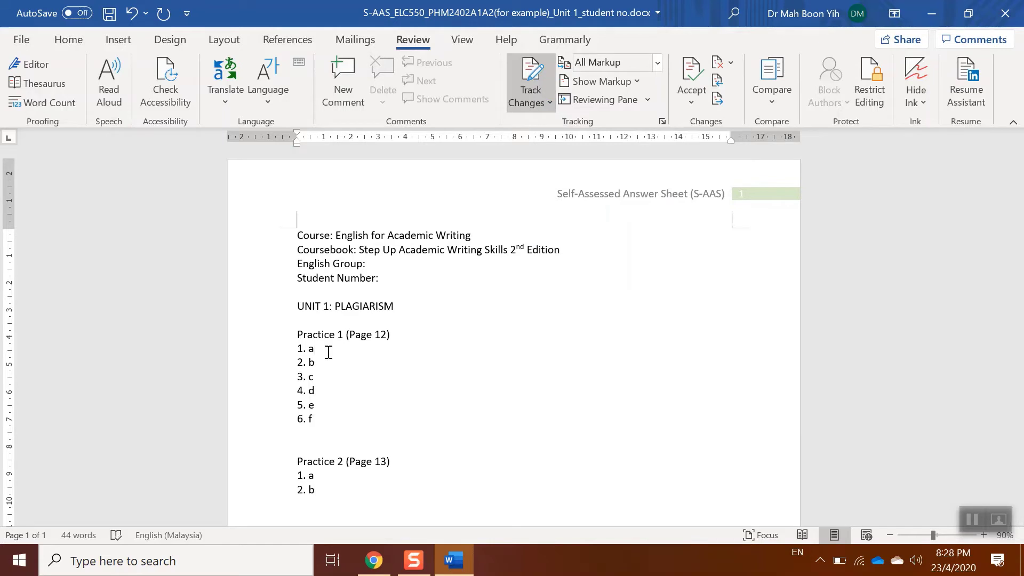
{"action": "key", "text": "BackSpace"}
{"action": "type", "text": "b"}
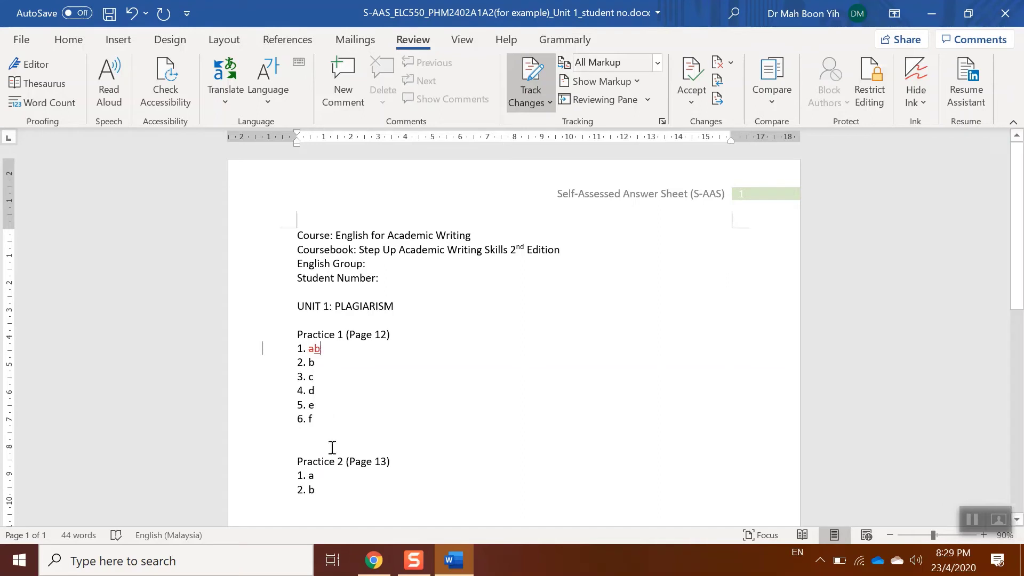
{"action": "left_click", "coordinate": [335, 475]}
{"action": "key", "text": "BackSpace"}
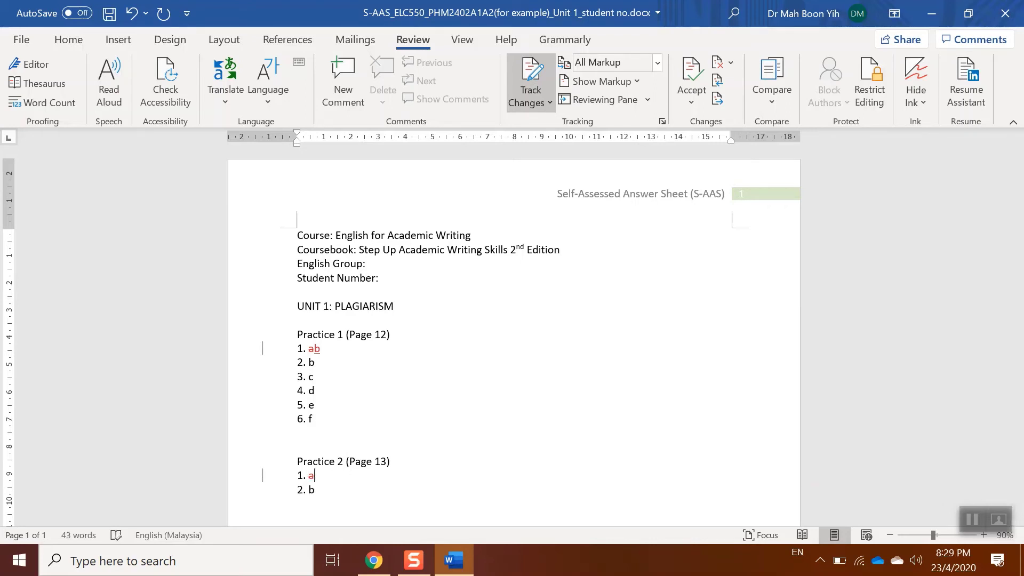
{"action": "type", "text": "b"}
- Save As a copy with '(for example)' removed and 'student no' replaced by the student number
{"action": "left_click", "coordinate": [23, 42]}
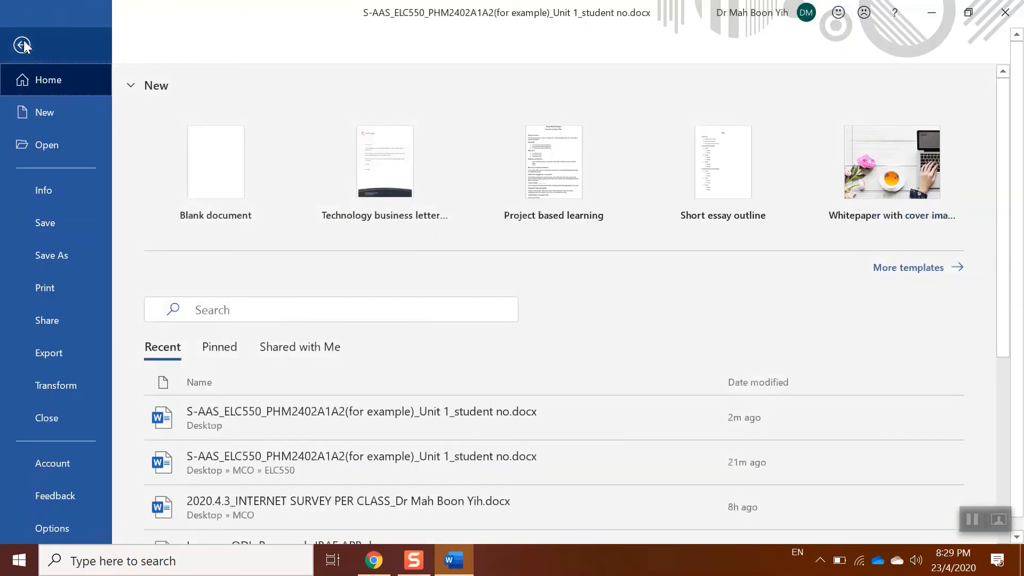
{"action": "left_click", "coordinate": [50, 257]}
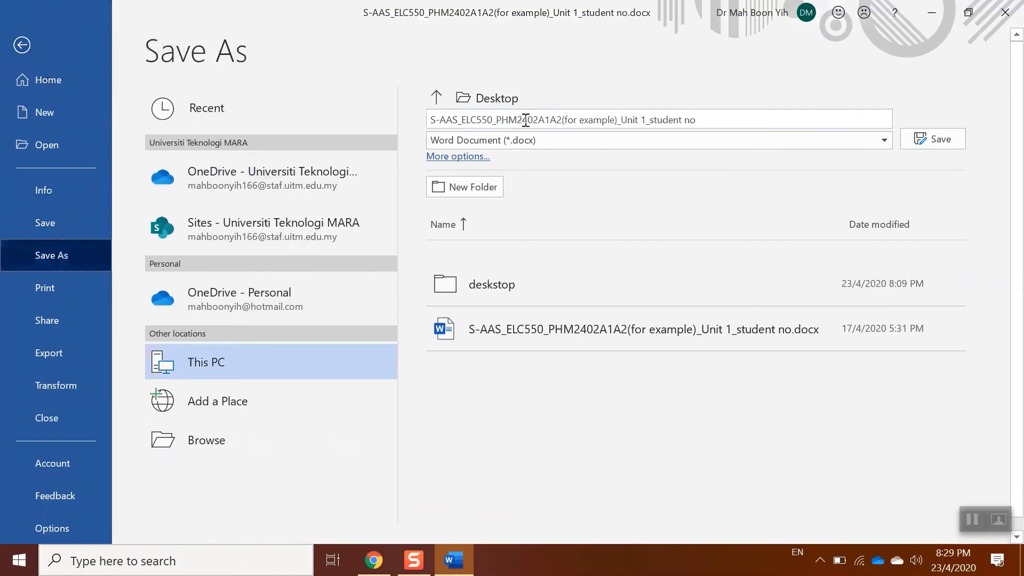
{"action": "left_click", "coordinate": [563, 119]}
{"action": "left_click", "coordinate": [561, 118]}
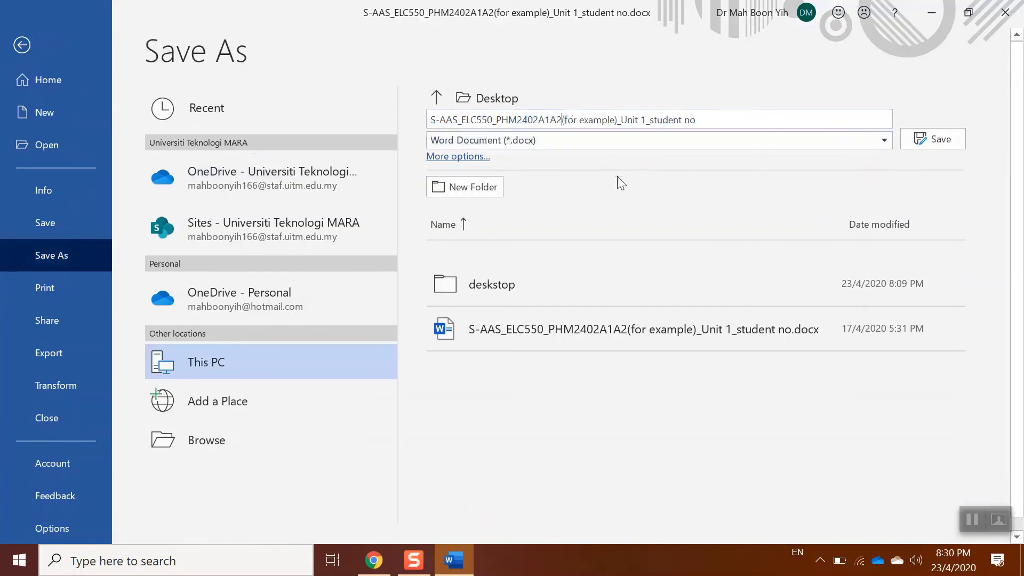
{"action": "key", "text": "Delete"}
{"action": "key", "text": "Delete"}
{"action": "key", "text": "Delete"}
{"action": "key", "text": "Delete"}
{"action": "key", "text": "Delete"}
{"action": "key", "text": "Delete"}
{"action": "key", "text": "Delete"}
{"action": "key", "text": "Delete"}
{"action": "key", "text": "Delete"}
{"action": "key", "text": "Delete"}
{"action": "key", "text": "Delete"}
{"action": "key", "text": "Delete"}
{"action": "key", "text": "Delete"}
{"action": "key", "text": "Delete"}
{"action": "key", "text": "Delete"}
{"action": "key", "text": "Delete"}
{"action": "key", "text": "Delete"}
{"action": "key", "text": "Delete"}
{"action": "key", "text": "Delete"}
{"action": "key", "text": "Delete"}
{"action": "key", "text": "Delete"}
{"action": "key", "text": "Delete"}
{"action": "key", "text": "Delete"}
{"action": "type", "text": "201"}
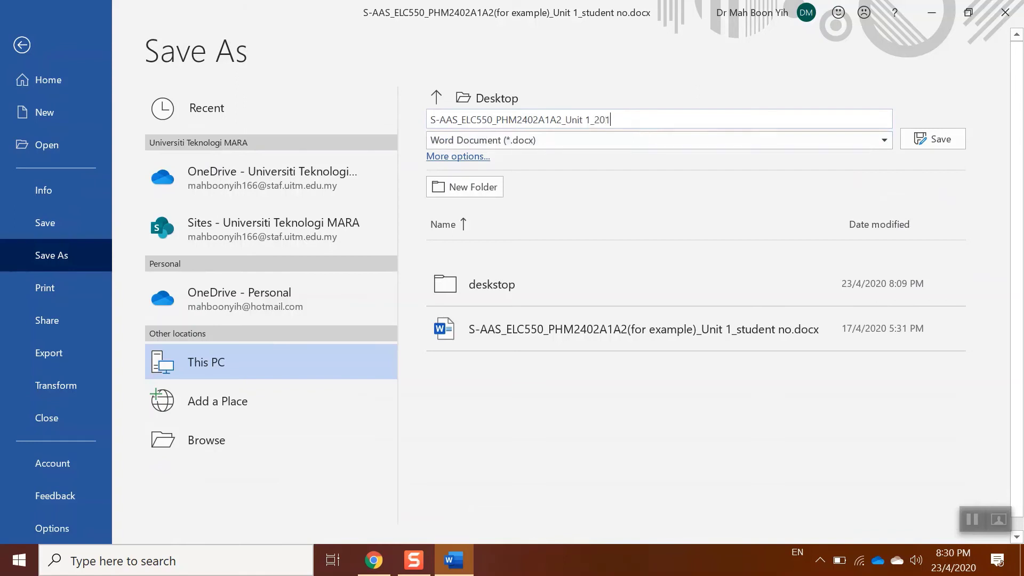
{"action": "type", "text": "9123456"}
{"action": "left_click", "coordinate": [939, 136]}
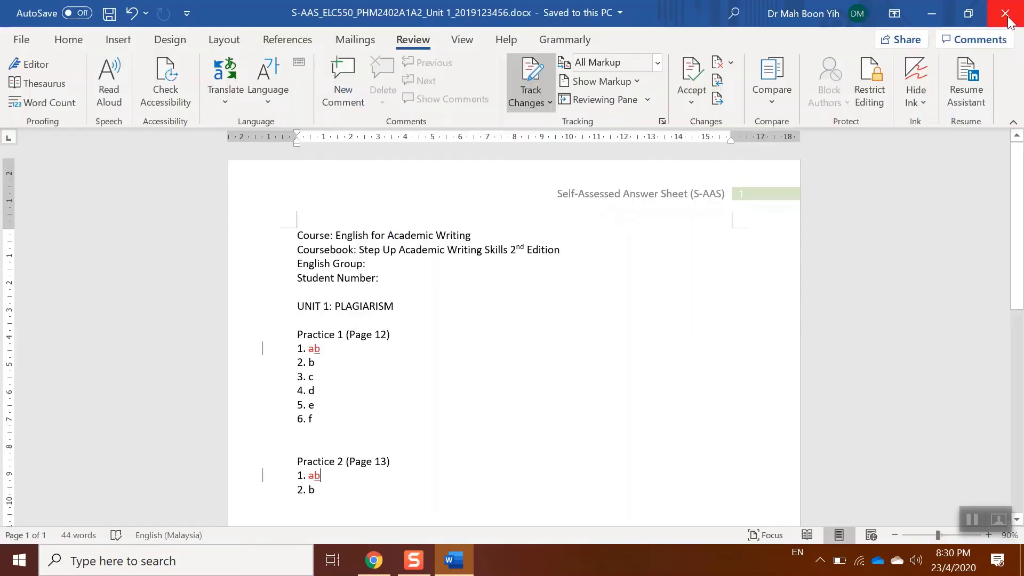
- Close Word and select the newly saved answer-sheet file on the desktop
{"action": "left_click", "coordinate": [1006, 14]}
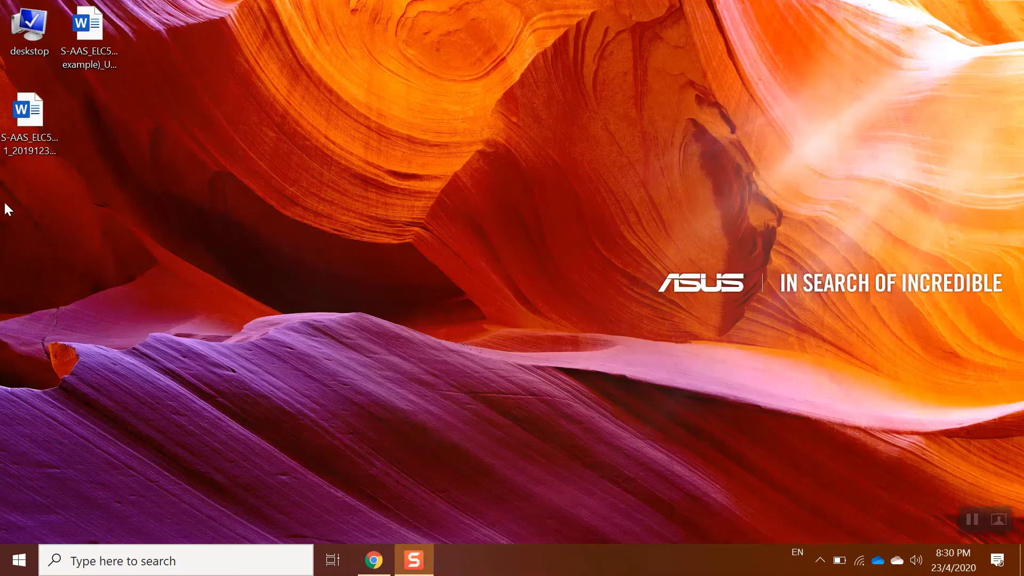
{"action": "left_click", "coordinate": [38, 138]}
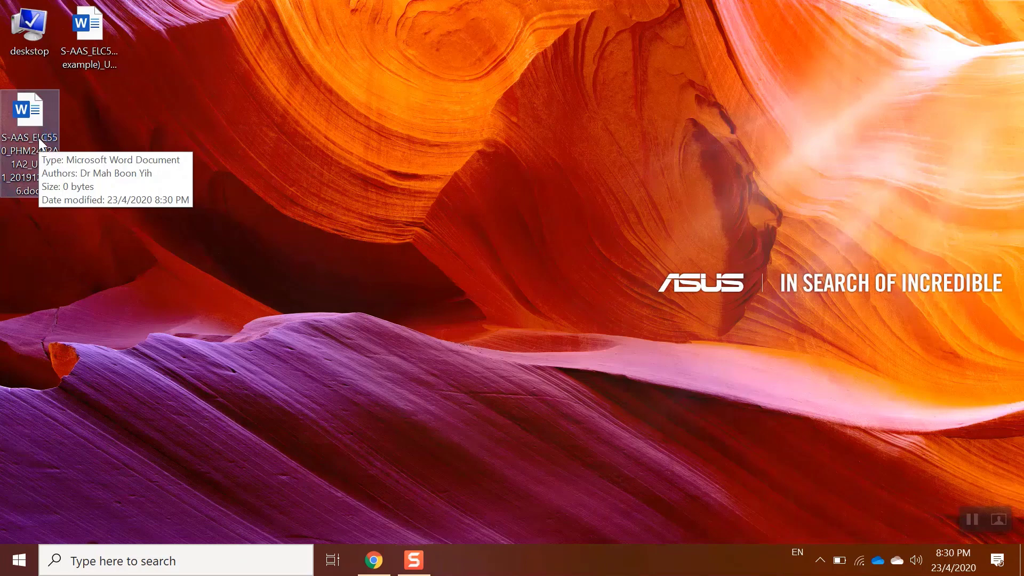
- Reopen the renamed answer sheet in Word and dismiss the Grammarly pane
{"action": "double_click", "coordinate": [39, 137]}
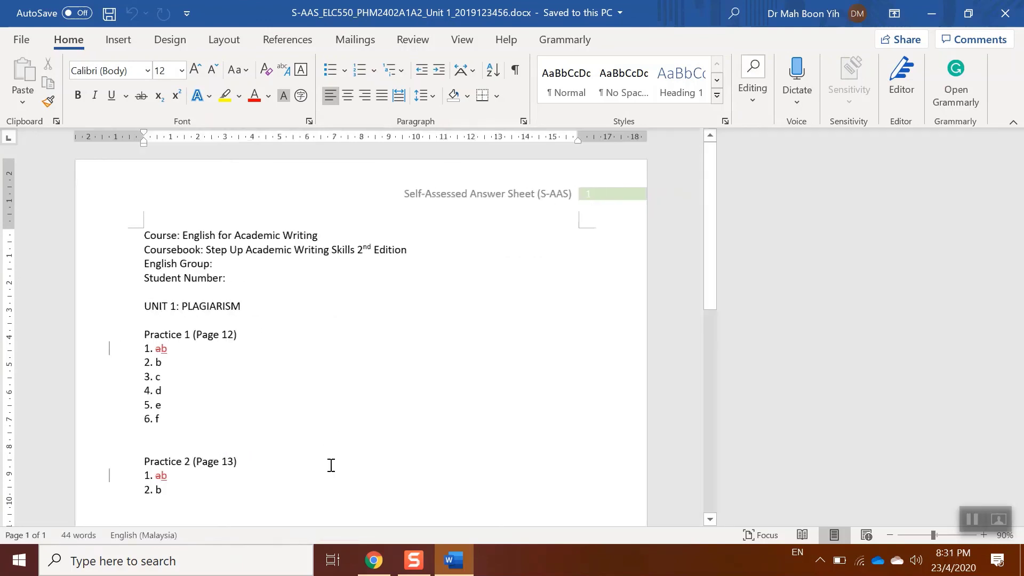
{"action": "left_click", "coordinate": [1006, 143]}
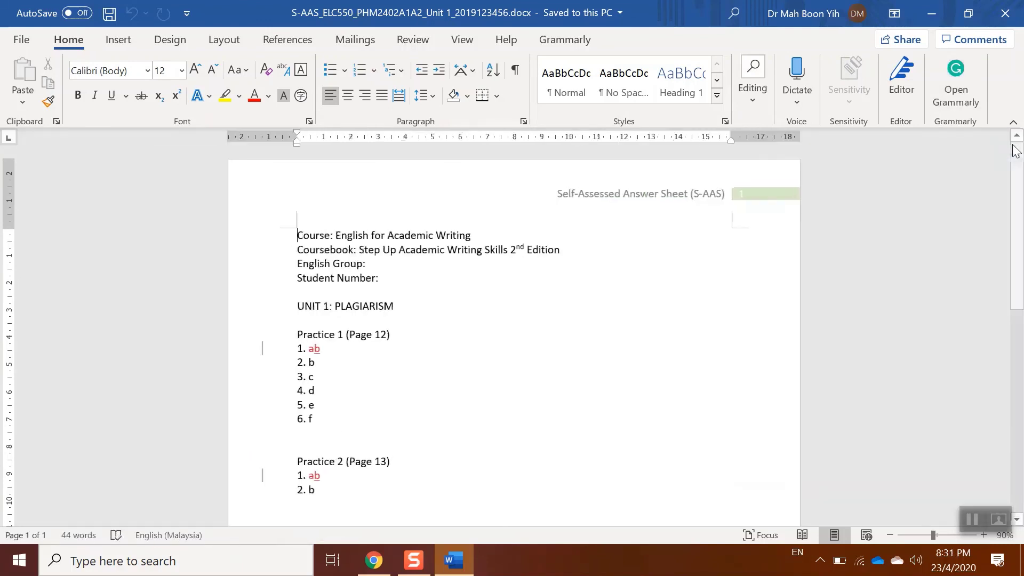